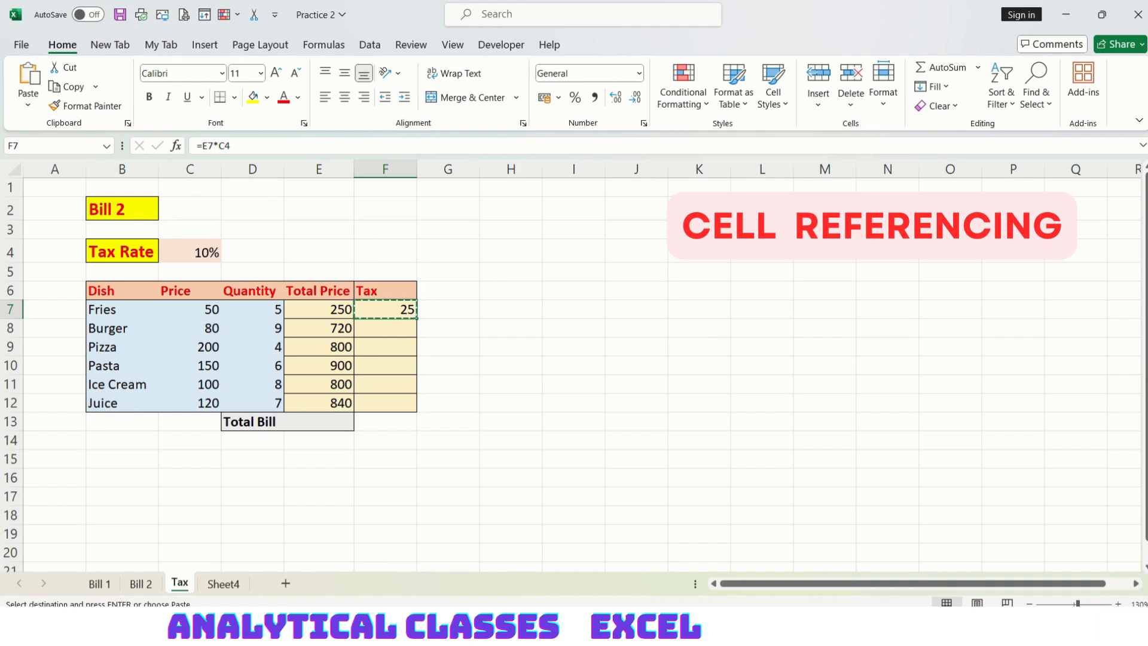
# Try pasting the copied tax formula from F7 into the remaining Tax cells F8:F12 using its relative references
pyautogui.press('Down')
pyautogui.hotkey('shift', 'Down')
pyautogui.hotkey('shift', 'Down')
pyautogui.hotkey('shift', 'Down')
pyautogui.hotkey('shift', 'Down')
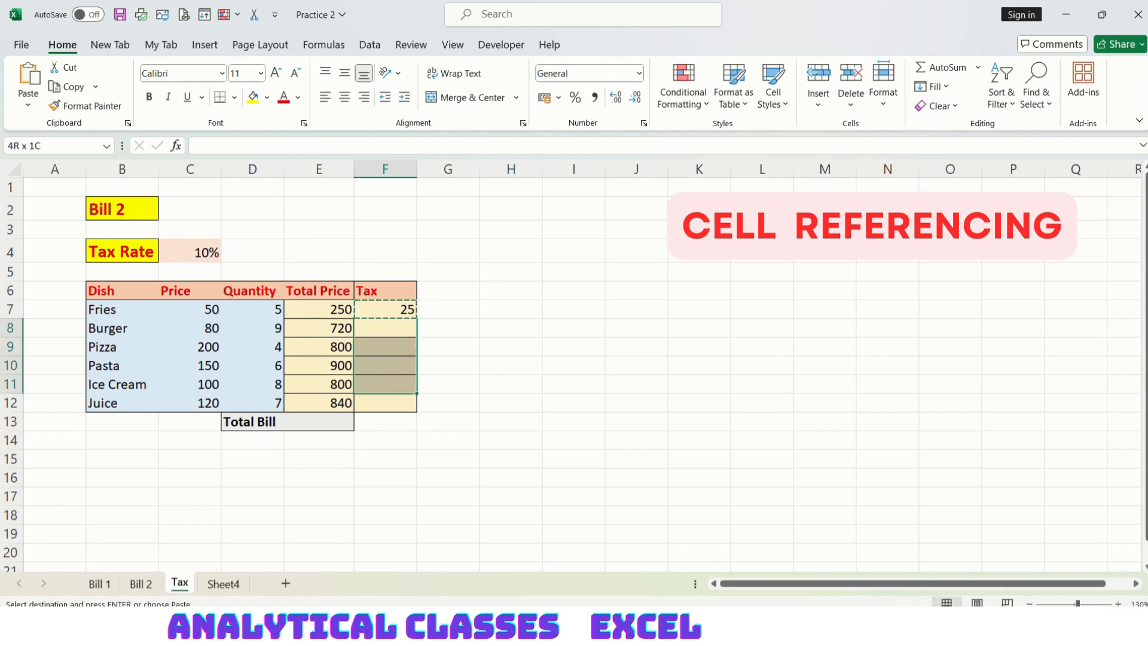
pyautogui.hotkey('ctrl', 'v')
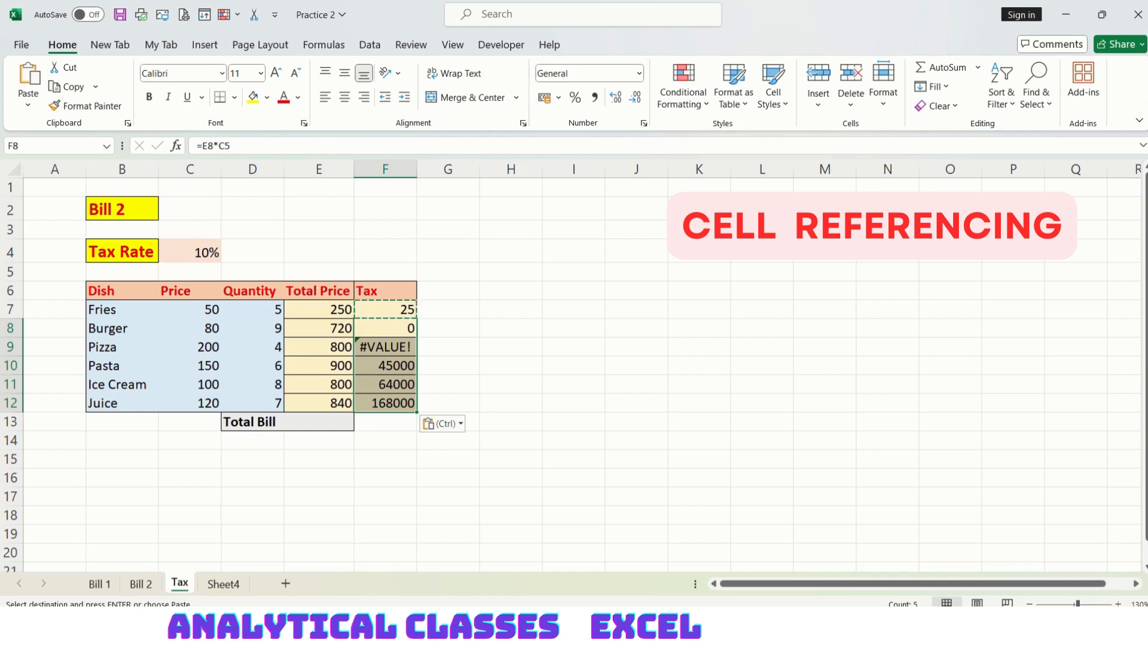
pyautogui.click(481, 352)
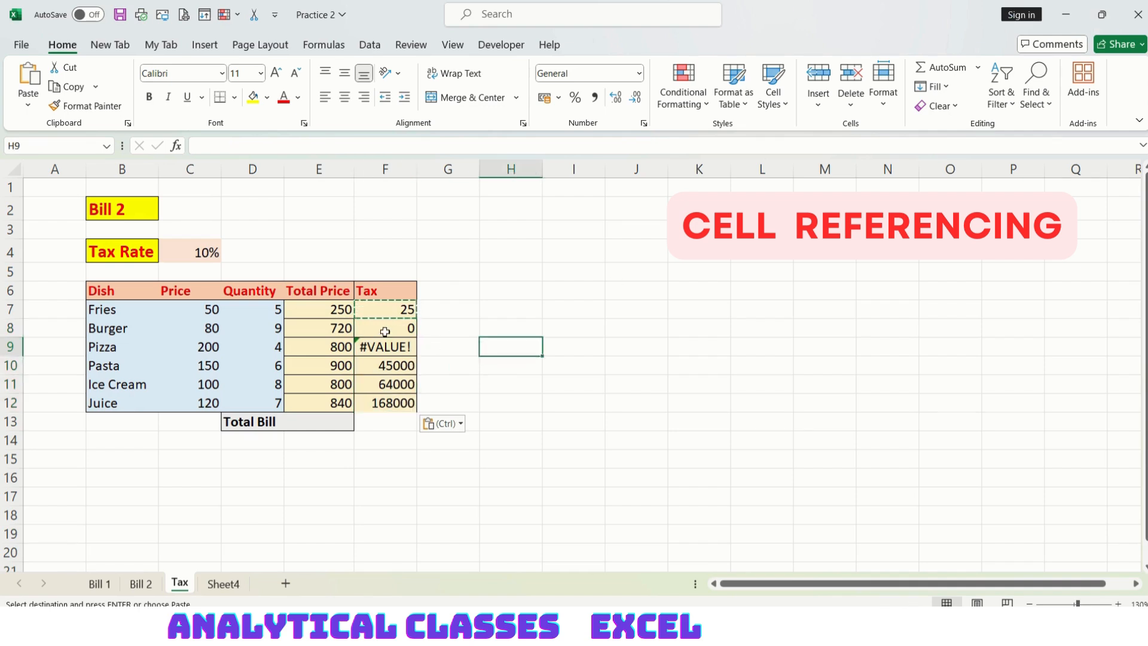
# Show the sheet's formulas, examine the cell references in each Tax formula from F7 to F12, and return to showing values
pyautogui.moveTo(384, 329); pyautogui.dragTo(374, 387)
pyautogui.click(396, 309)
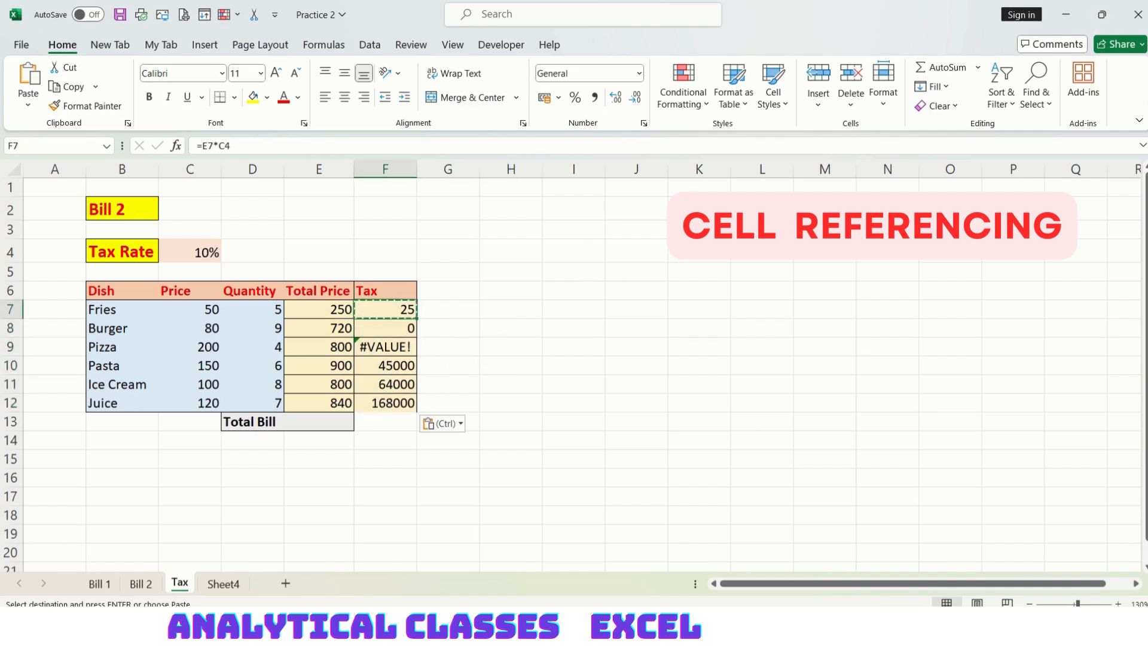
pyautogui.hotkey('ctrl', '`')
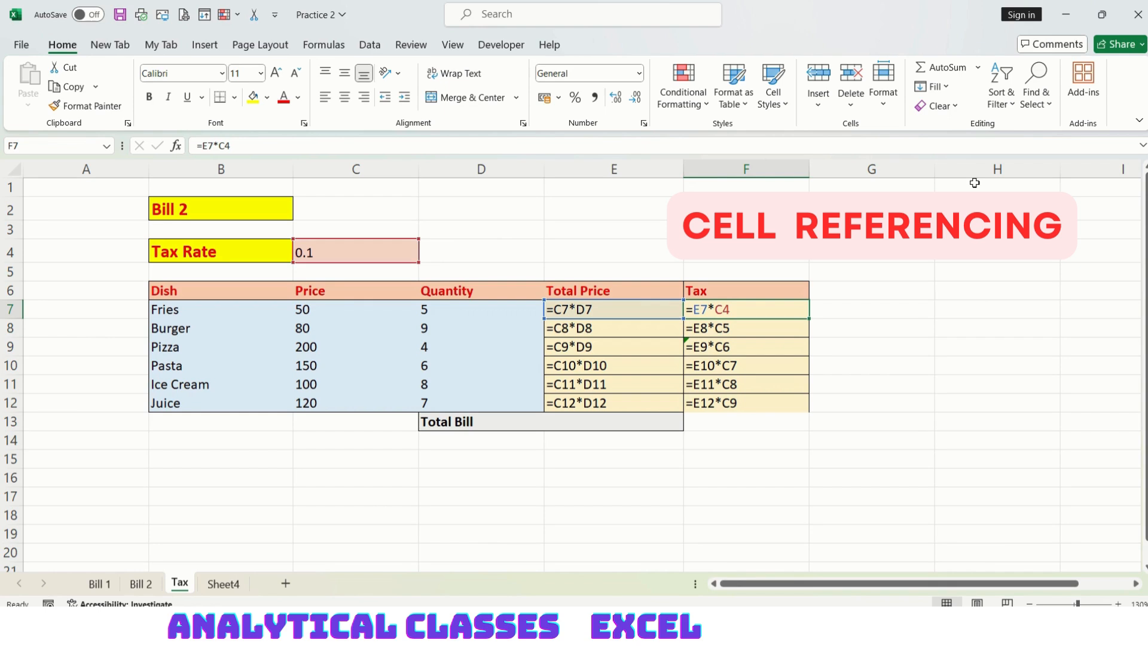
pyautogui.press('Down')
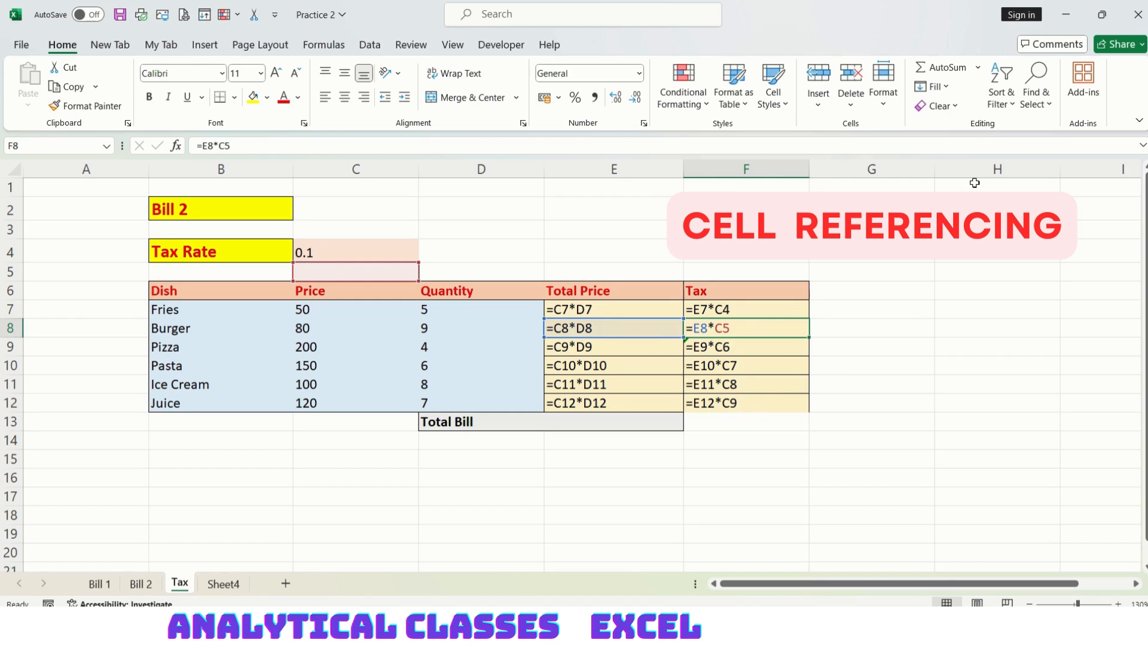
pyautogui.press('Down')
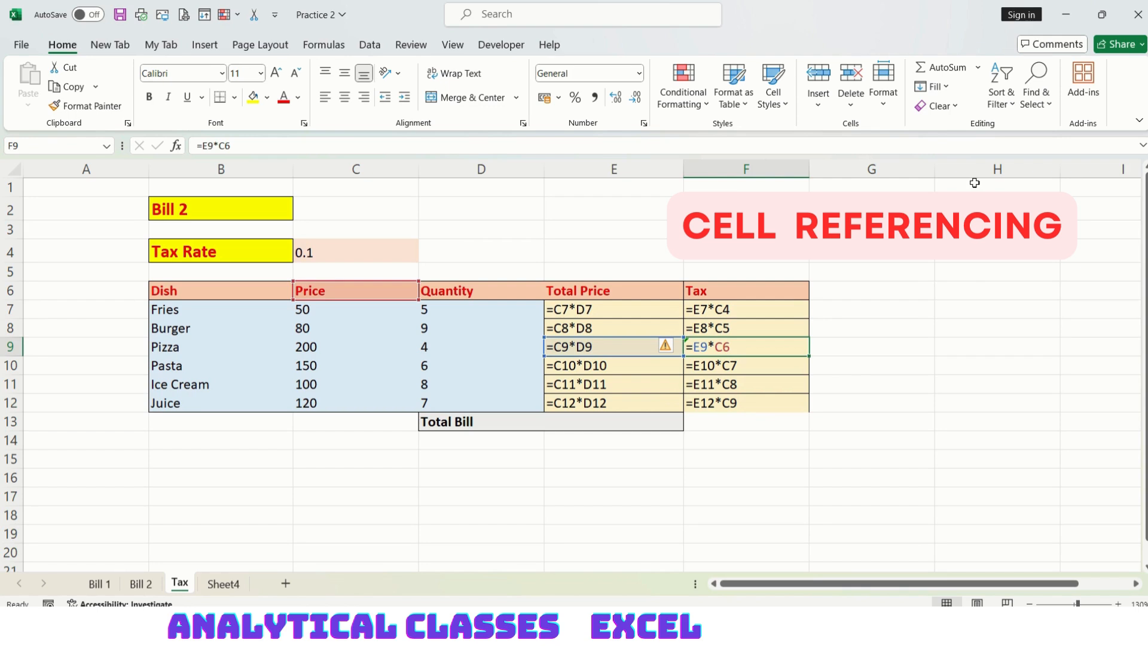
pyautogui.press('Down')
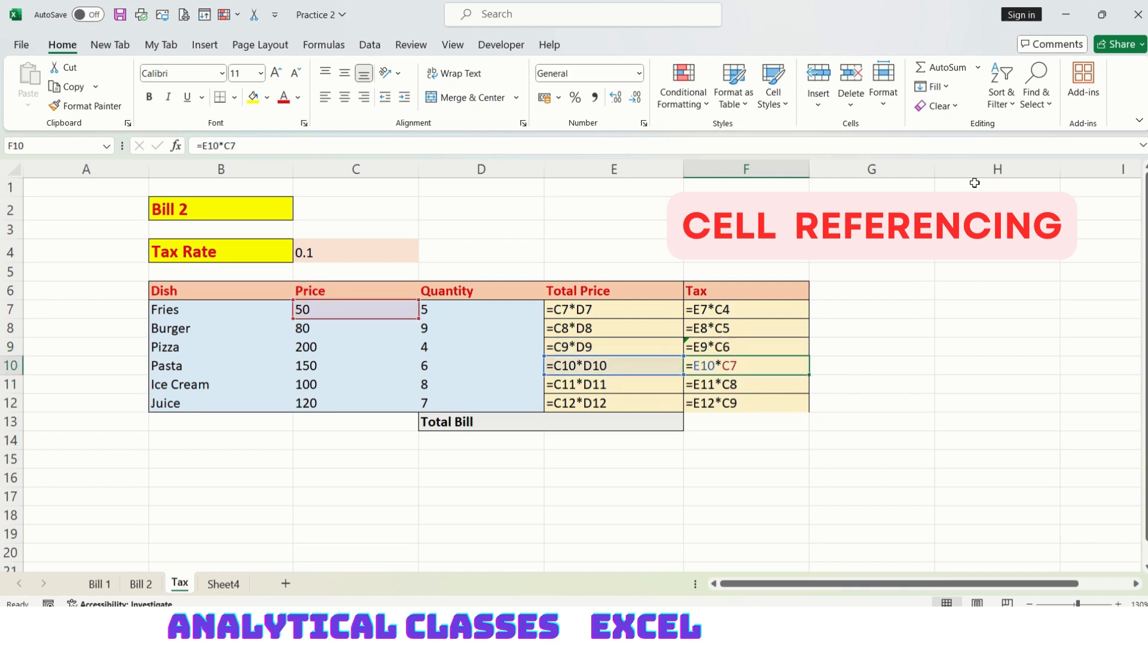
pyautogui.press('Down')
pyautogui.press('Down')
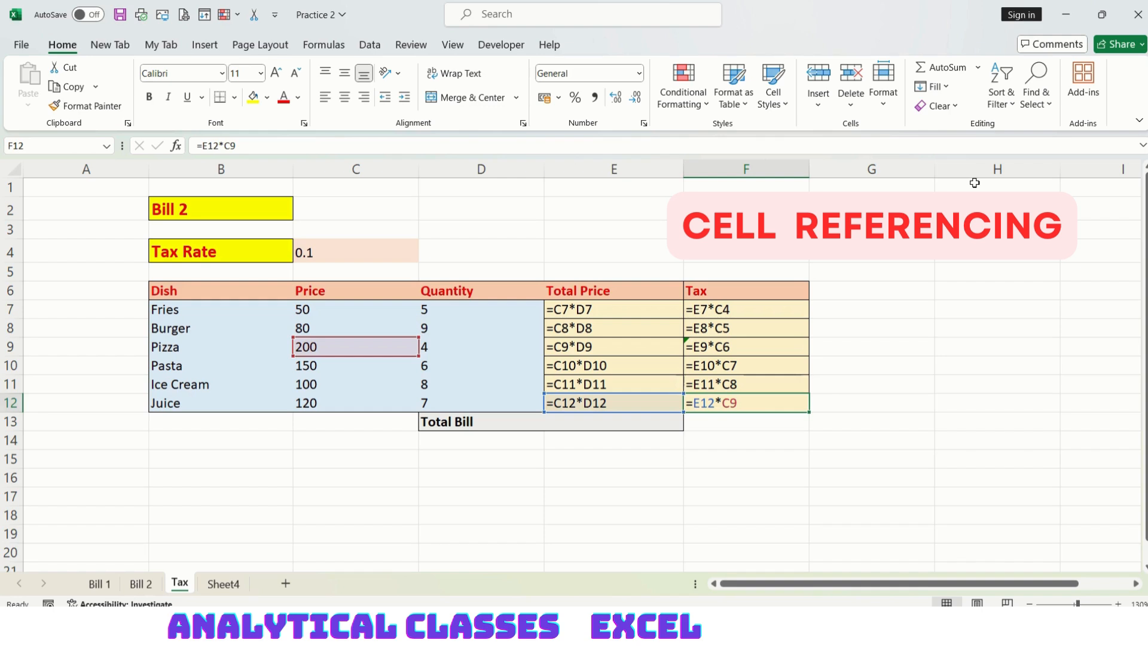
pyautogui.hotkey('ctrl', '`')
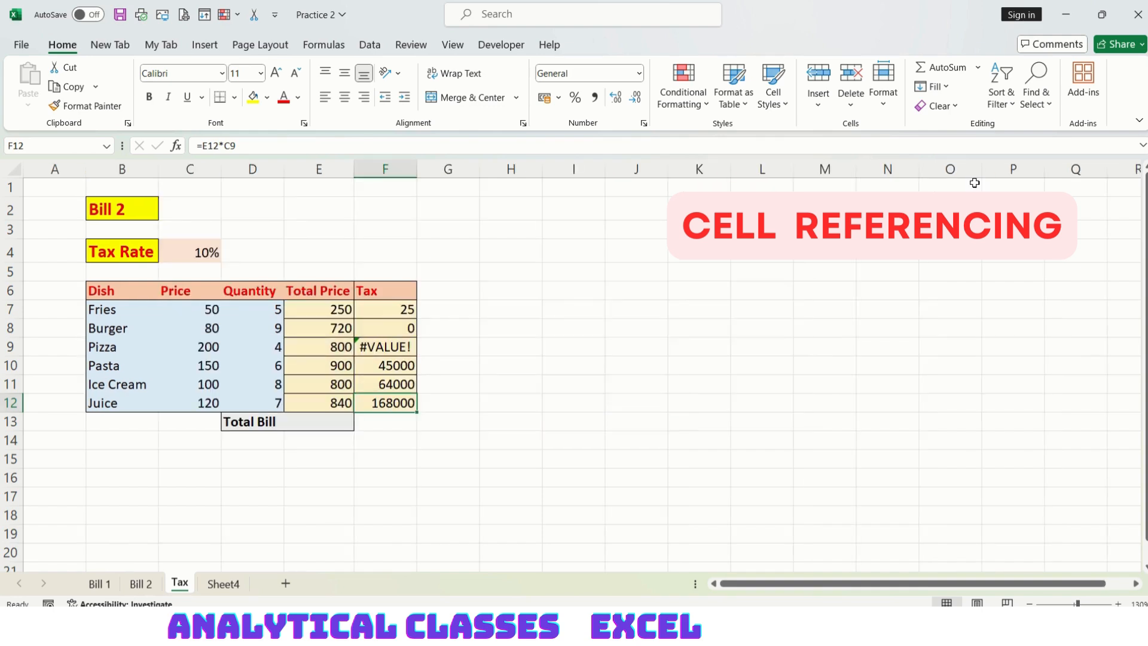
# Make the tax rate reference absolute in the Fries tax formula, so that F7 reads =E7*$C$4
pyautogui.click(370, 309)
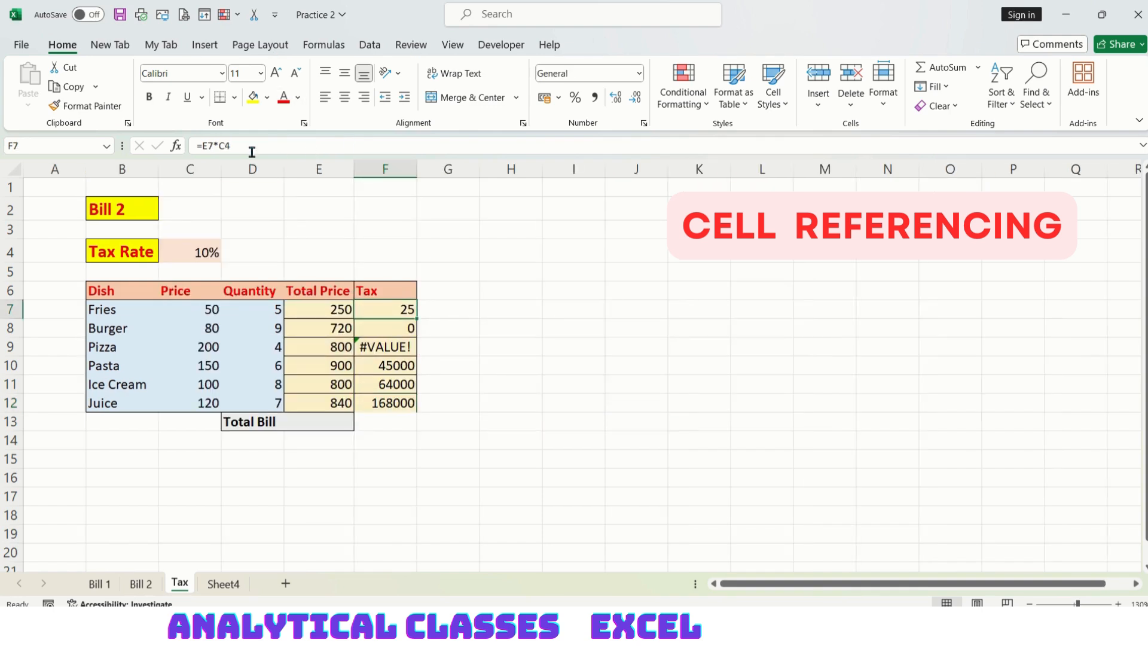
pyautogui.click(223, 146)
pyautogui.write('$')
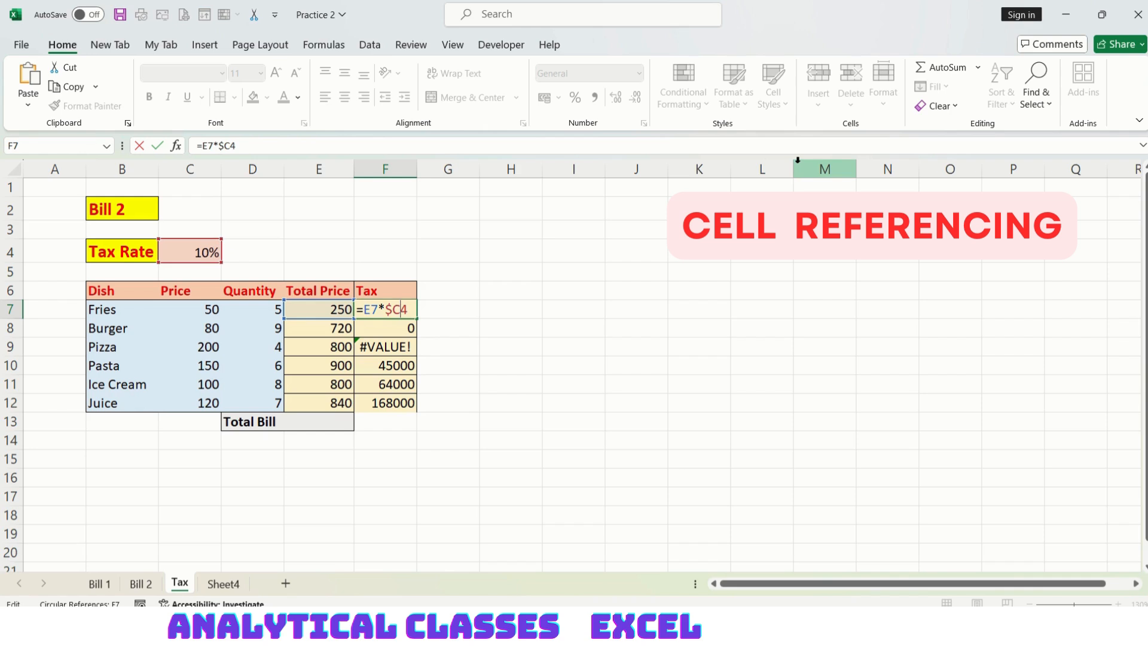
pyautogui.press('Right')
pyautogui.write('$')
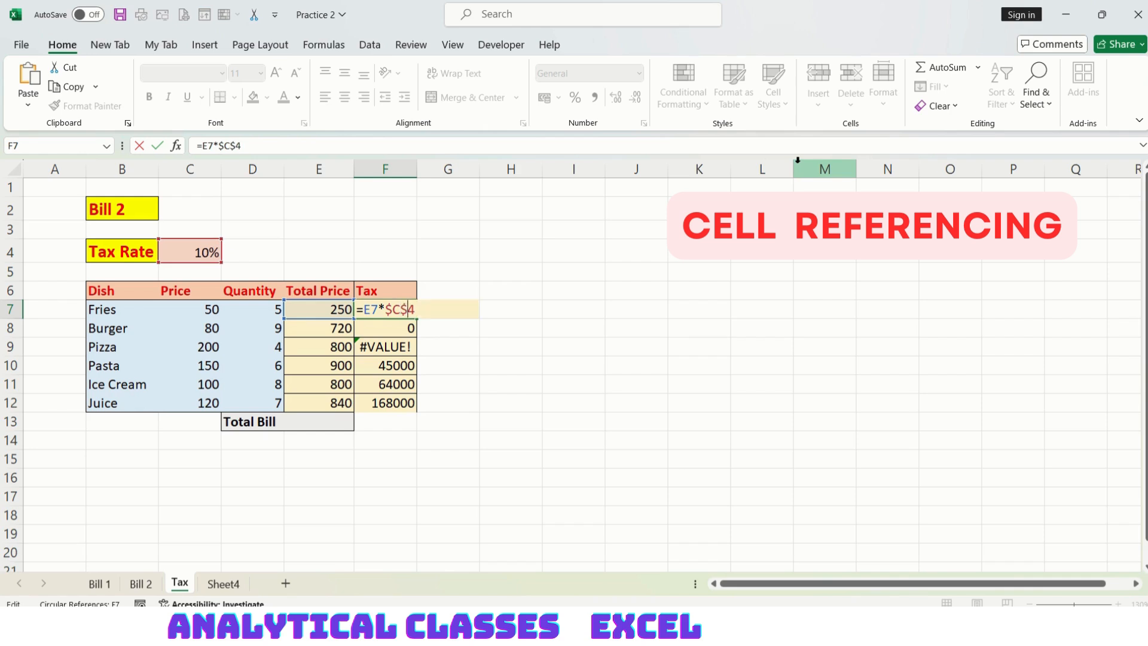
pyautogui.press('Return')
# Copy the tax formula in F7 to the remaining dishes in F8:F12
pyautogui.press('Up')
pyautogui.hotkey('ctrl', 'c')
pyautogui.press('Down')
pyautogui.hotkey('shift', 'Down')
pyautogui.hotkey('shift', 'Down')
pyautogui.hotkey('shift', 'Down')
pyautogui.hotkey('shift', 'Down')
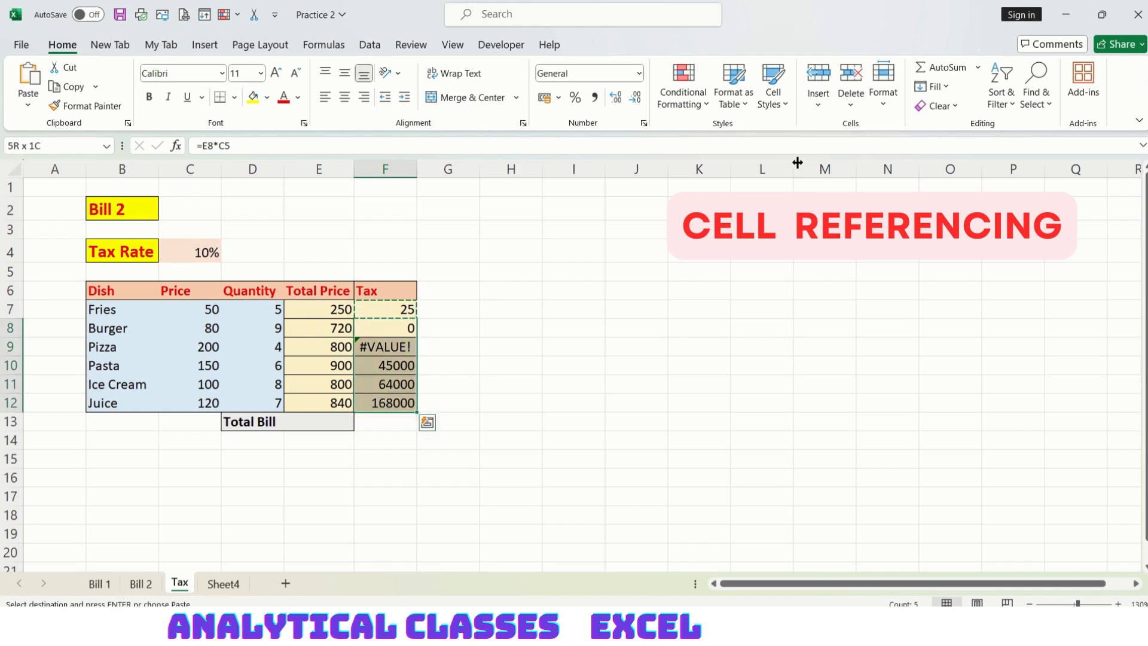
pyautogui.hotkey('ctrl', 'v')
pyautogui.press('Down')
pyautogui.press('Down')
pyautogui.press('Down')
pyautogui.press('Down')
pyautogui.press('Down')
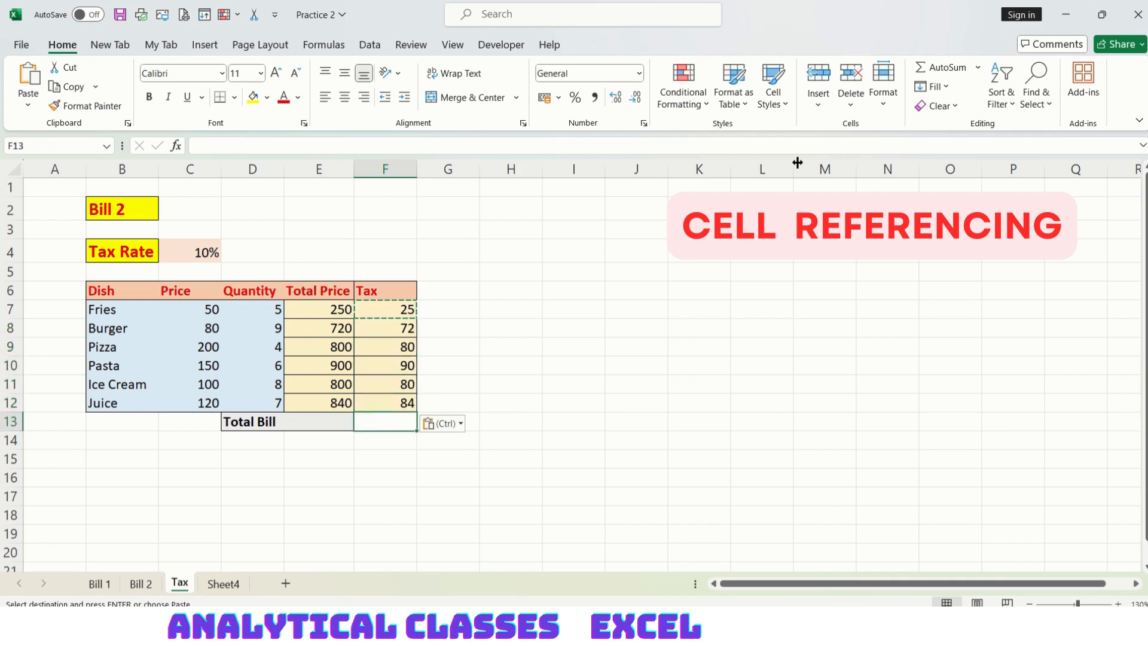
pyautogui.click(704, 422)
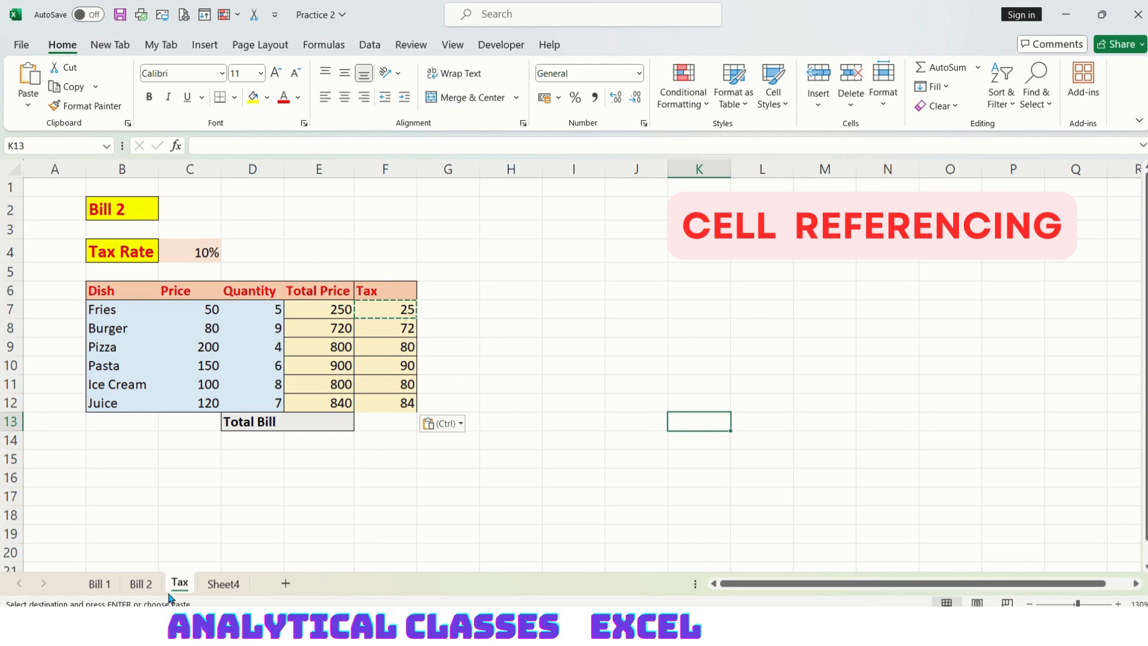
# On Sheet4, enter the formula =D4*C6 in D6 to calculate the 5% discount on Fries
pyautogui.click(222, 583)
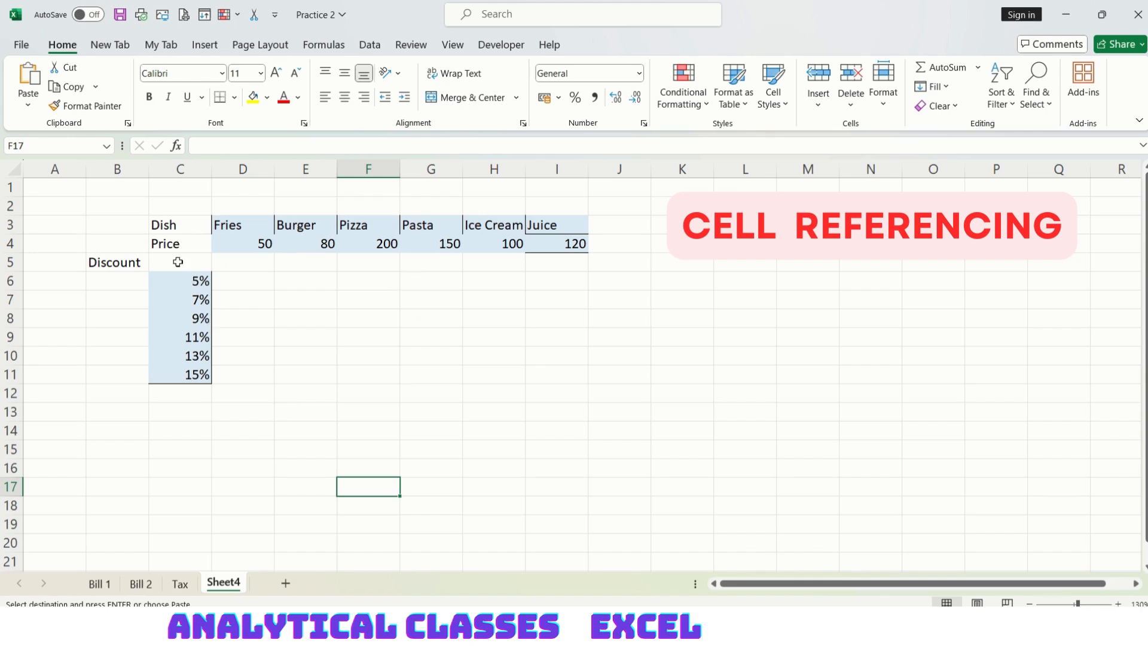
pyautogui.moveTo(165, 278); pyautogui.dragTo(163, 373)
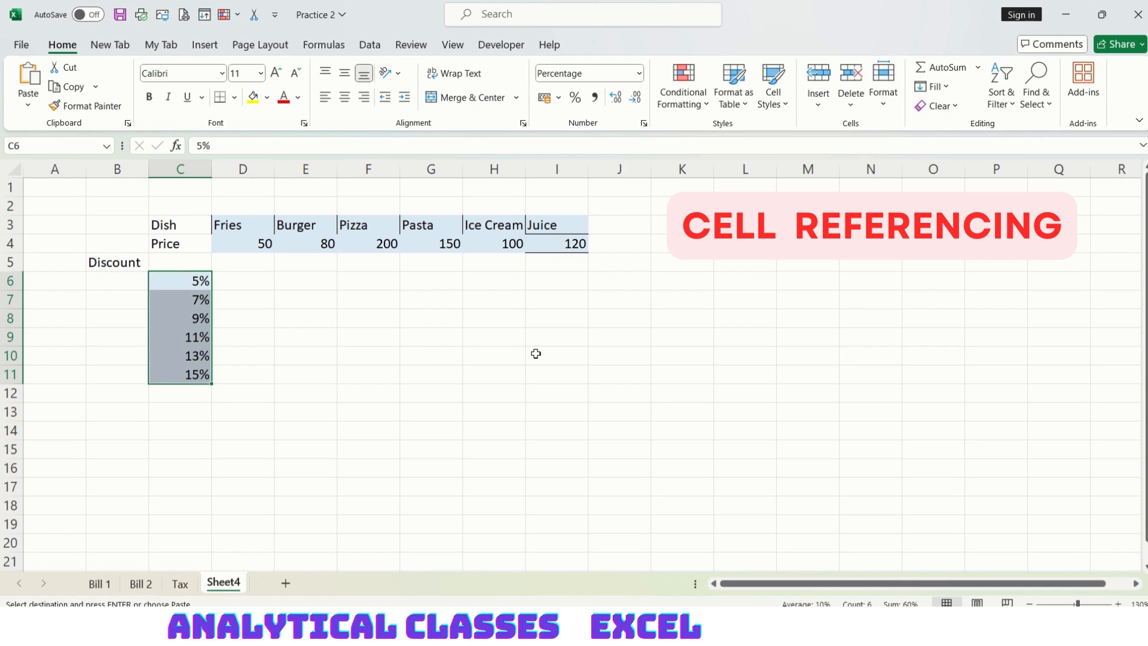
pyautogui.click(235, 276)
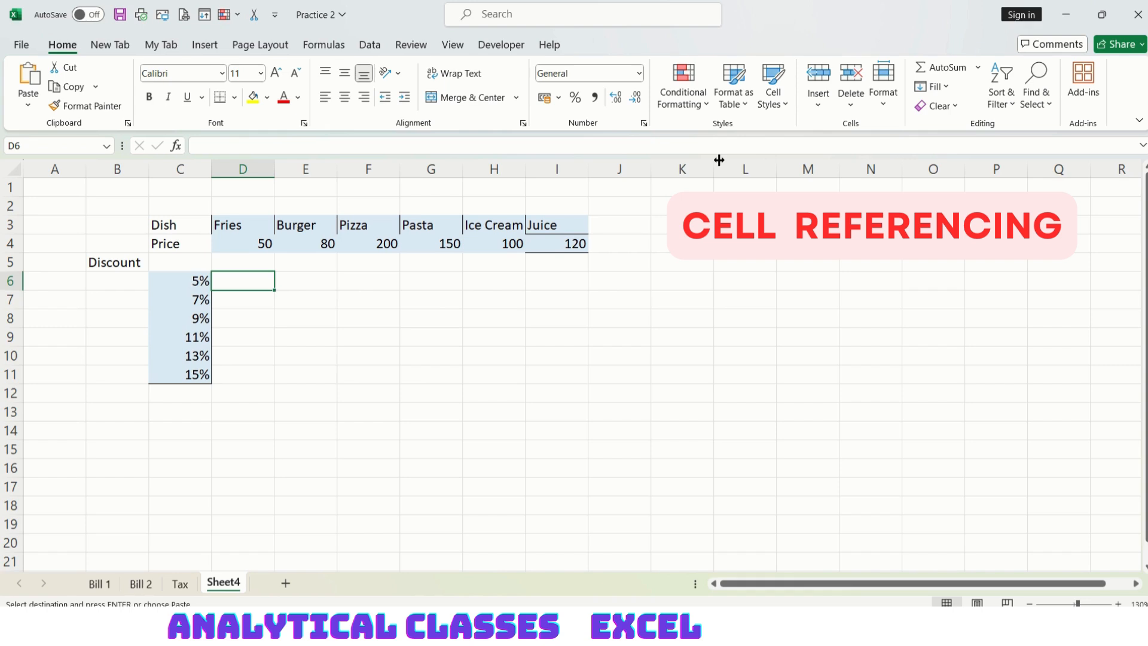
pyautogui.write('=')
pyautogui.press('Up')
pyautogui.press('Up')
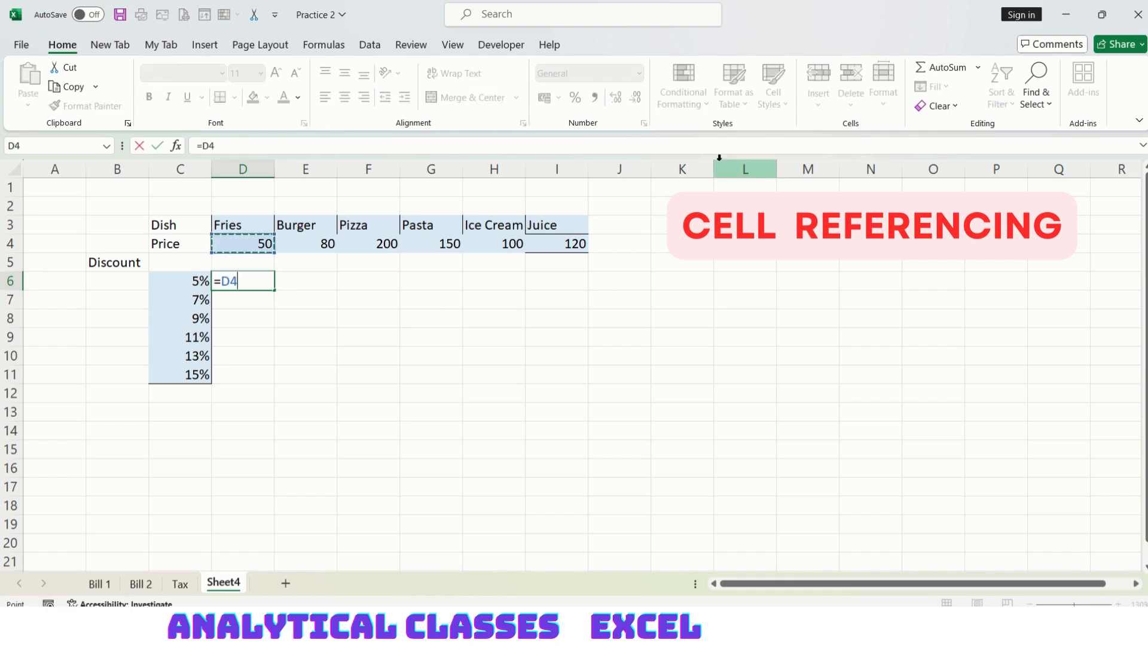
pyautogui.write('*')
pyautogui.press('Down')
pyautogui.press('Left')
pyautogui.press('Up')
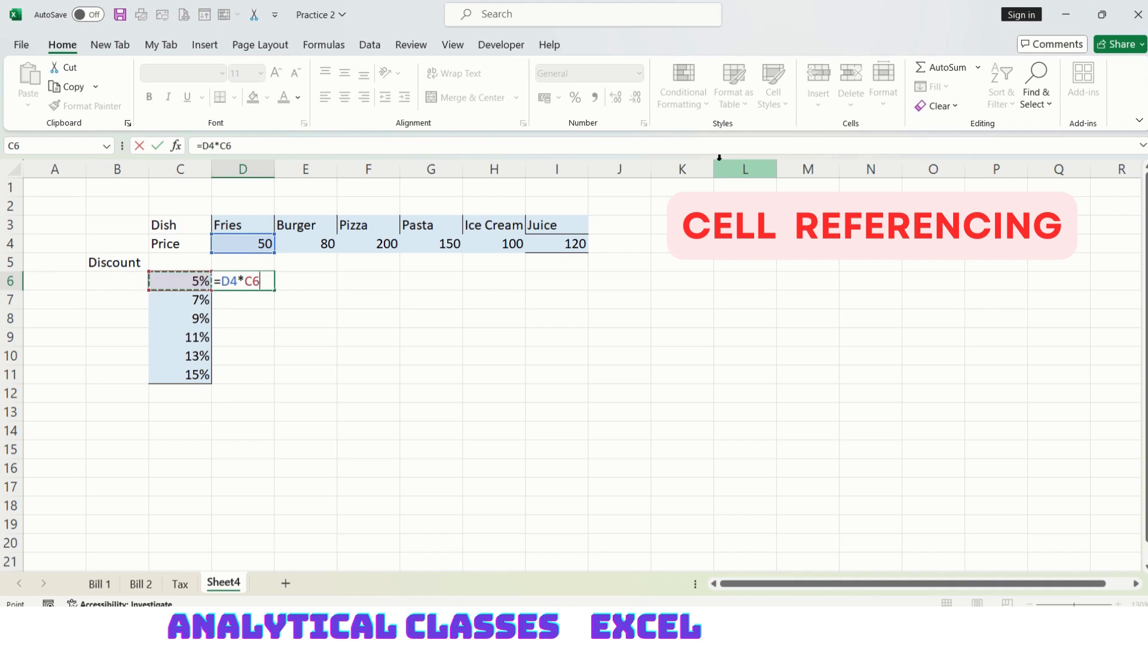
pyautogui.press('Return')
pyautogui.press('Up')
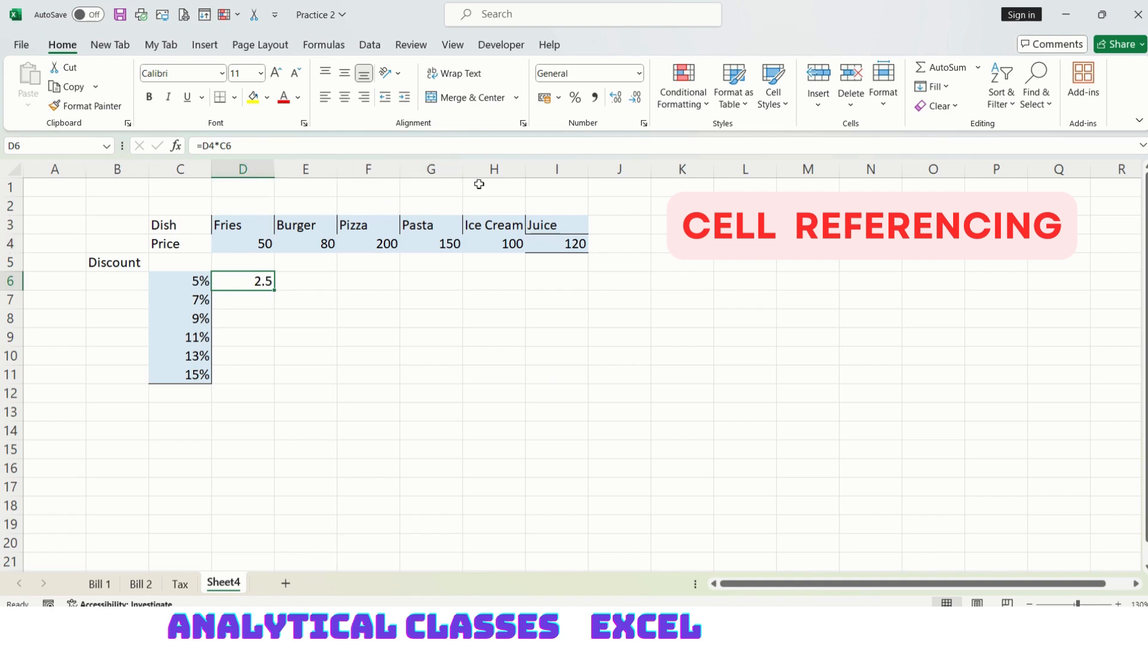
# Change the discount formula in D6 to the mixed references =D$4*$C6
pyautogui.click(209, 144)
pyautogui.write('$')
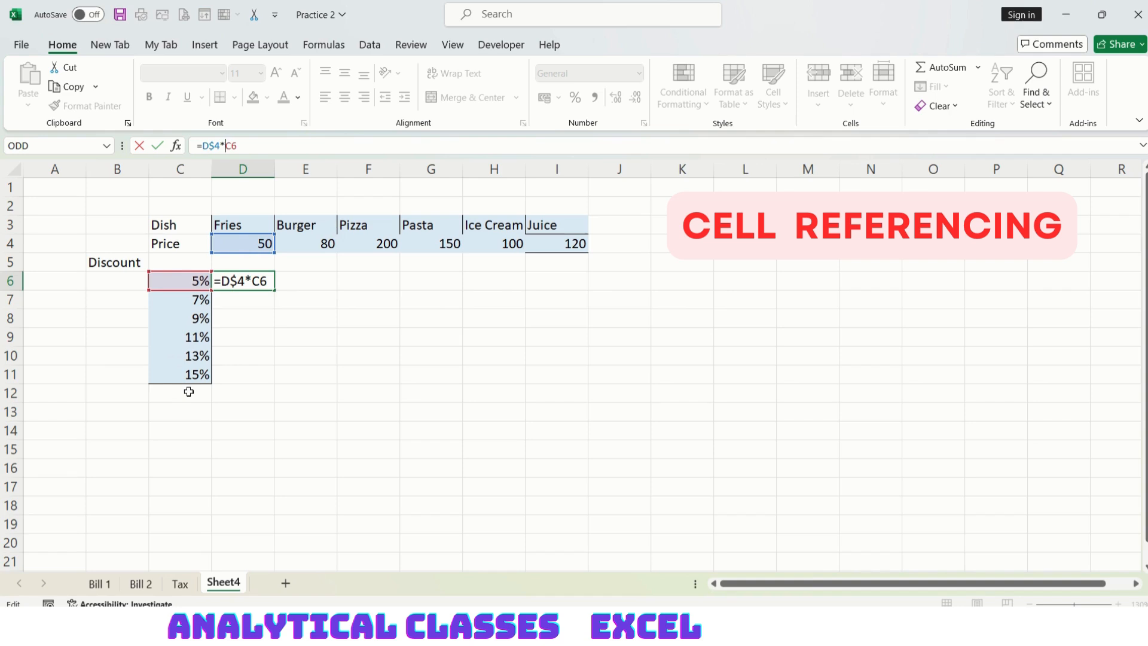
pyautogui.write('$')
pyautogui.press('Return')
# Fill the D6 discount formula across the whole dish and discount grid, D6:I11
pyautogui.click(246, 281)
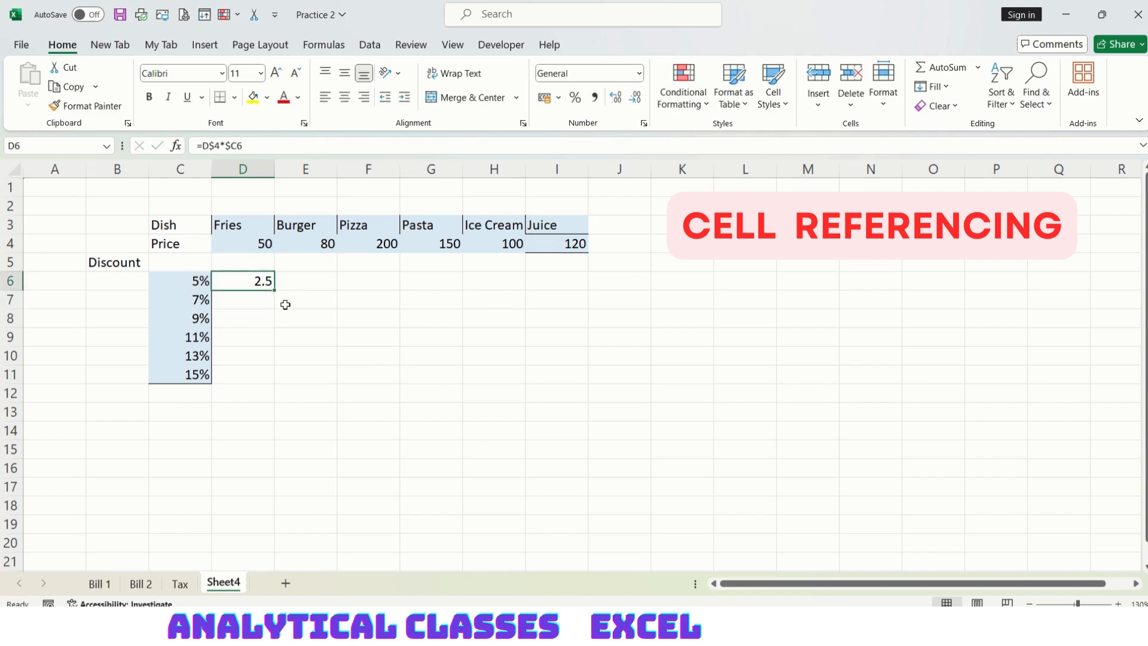
pyautogui.moveTo(272, 286); pyautogui.dragTo(601, 386)
pyautogui.click(361, 520)
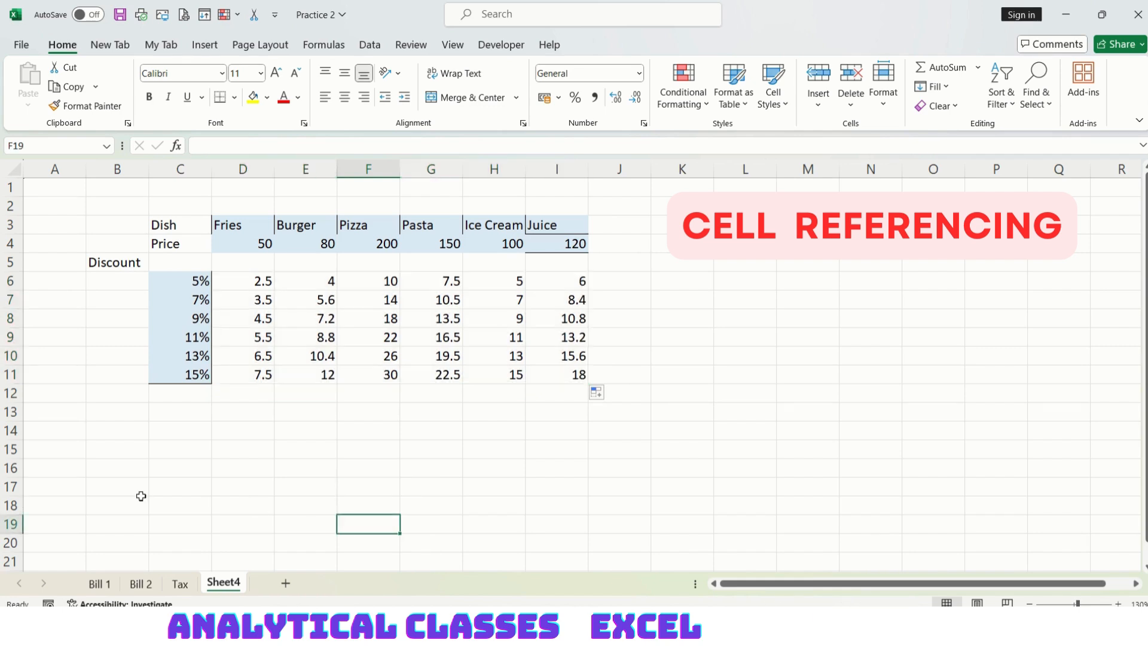
pyautogui.click(247, 294)
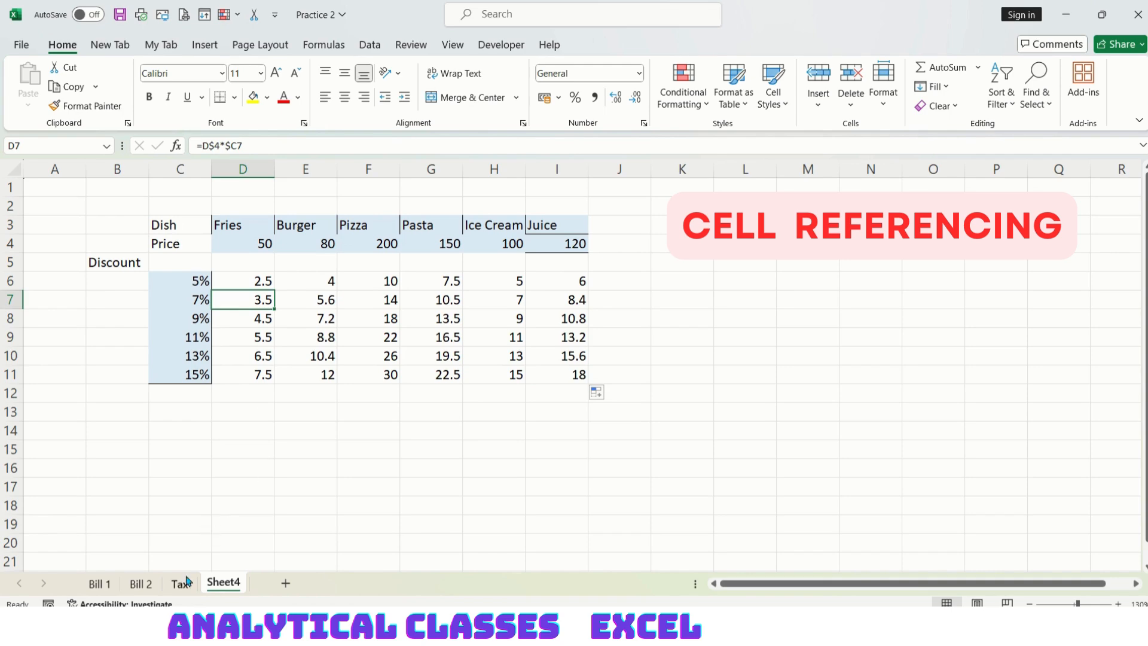
# On the Bill 2 sheet, add both bill totals in E13 with the formula =E11+'Bill 1'!E11
pyautogui.click(138, 583)
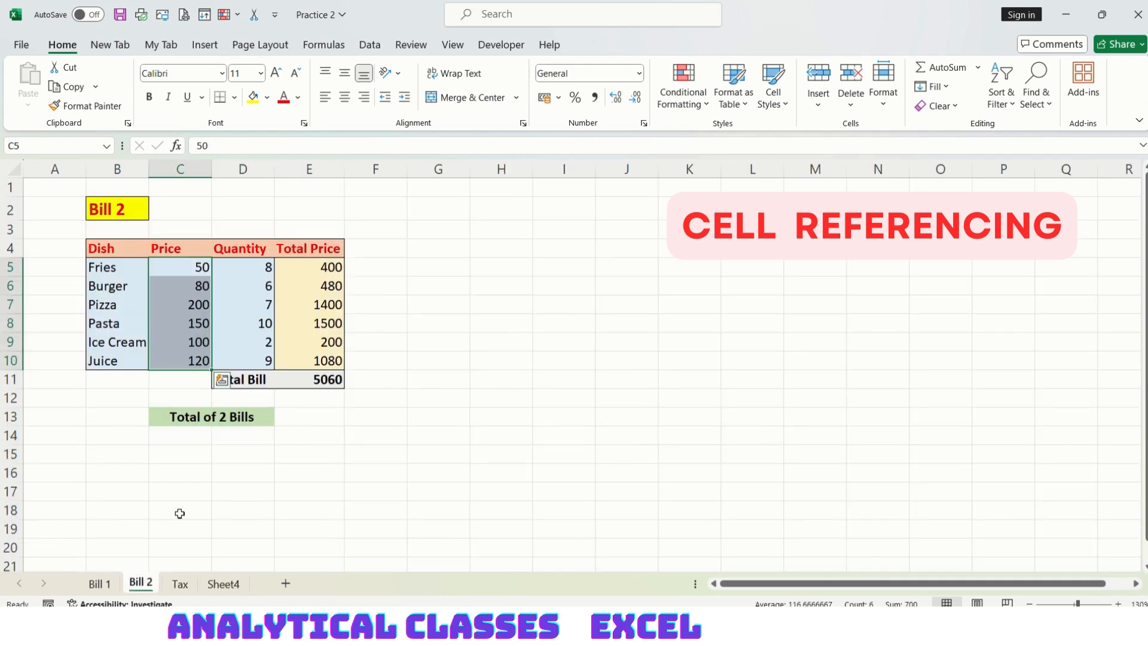
pyautogui.click(100, 583)
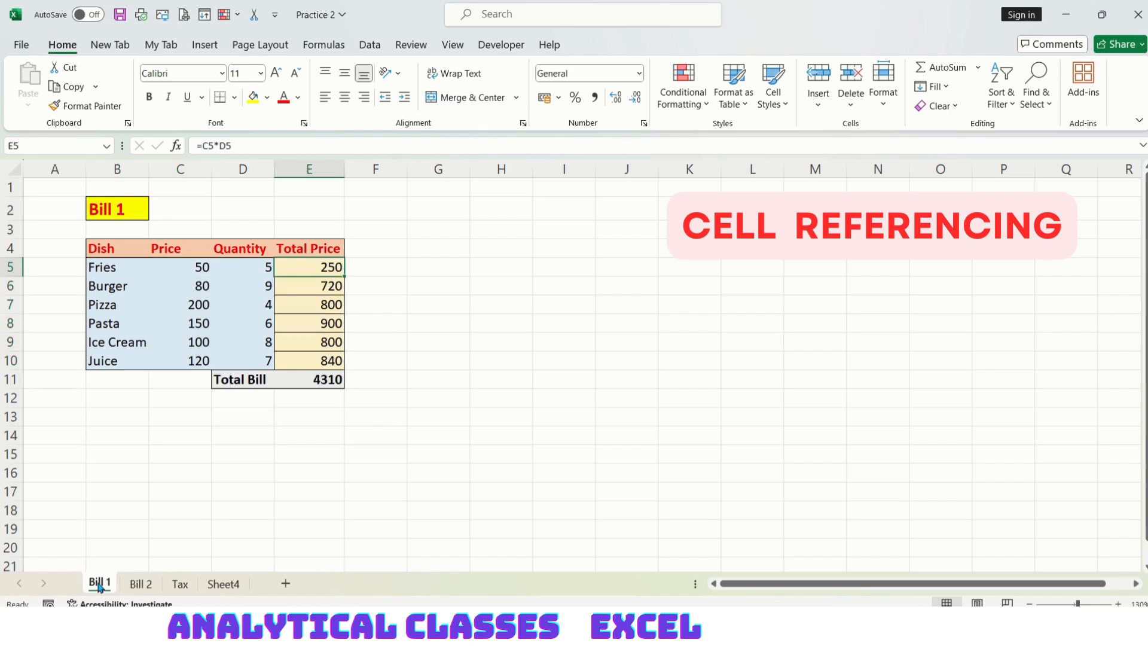
pyautogui.click(141, 585)
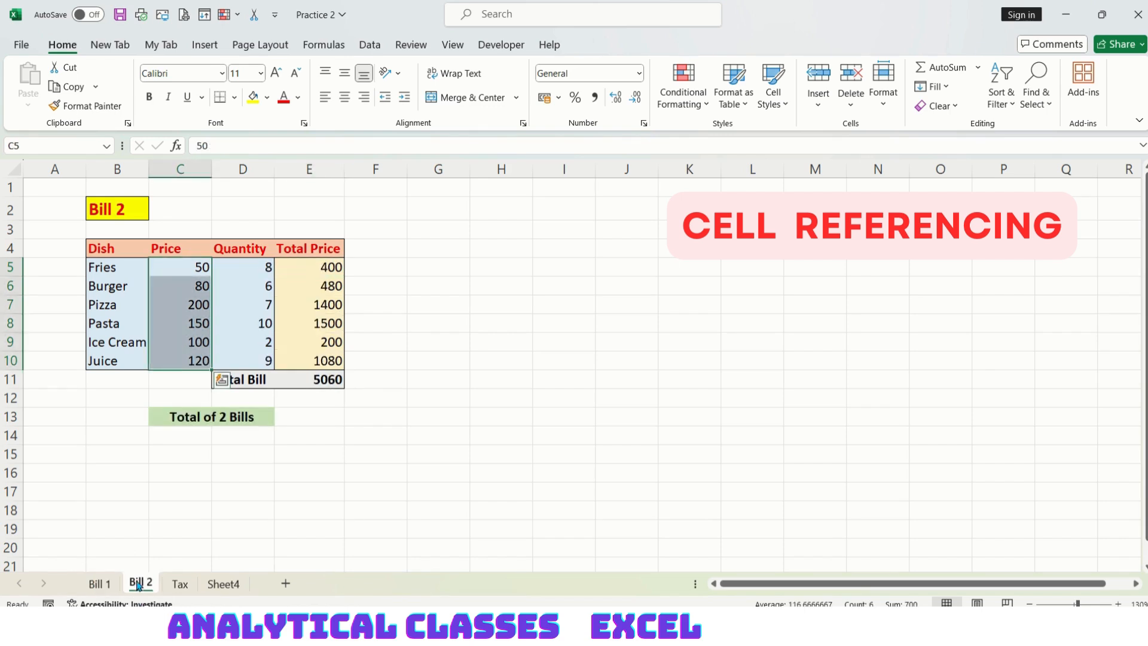
pyautogui.click(311, 419)
pyautogui.write('=')
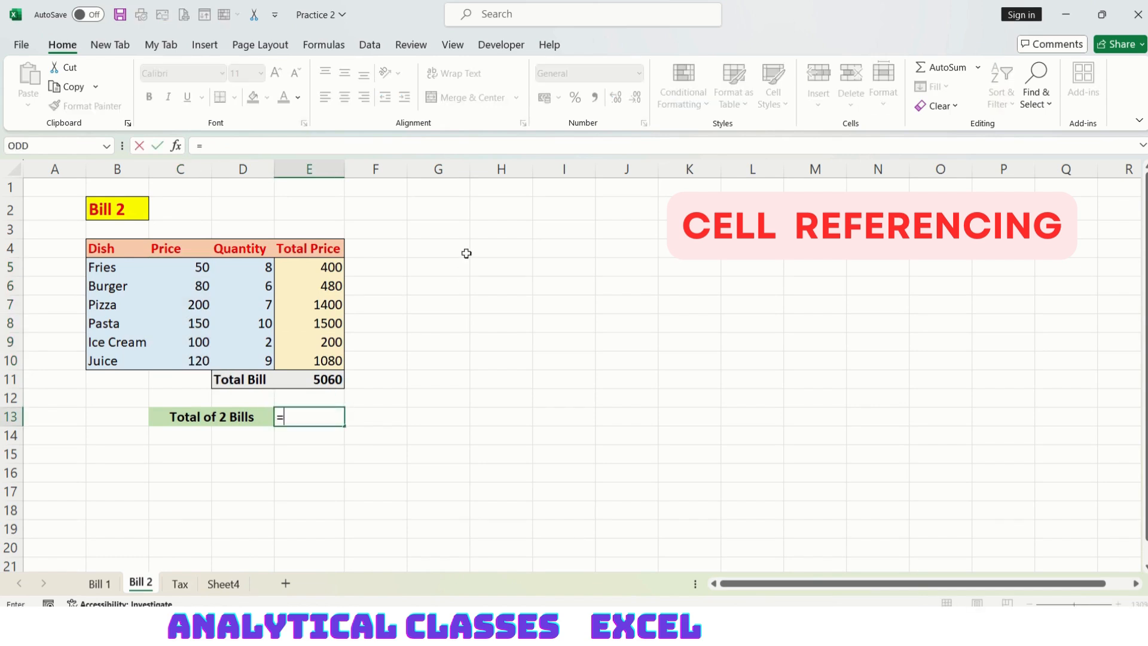
pyautogui.press('Up')
pyautogui.press('Up')
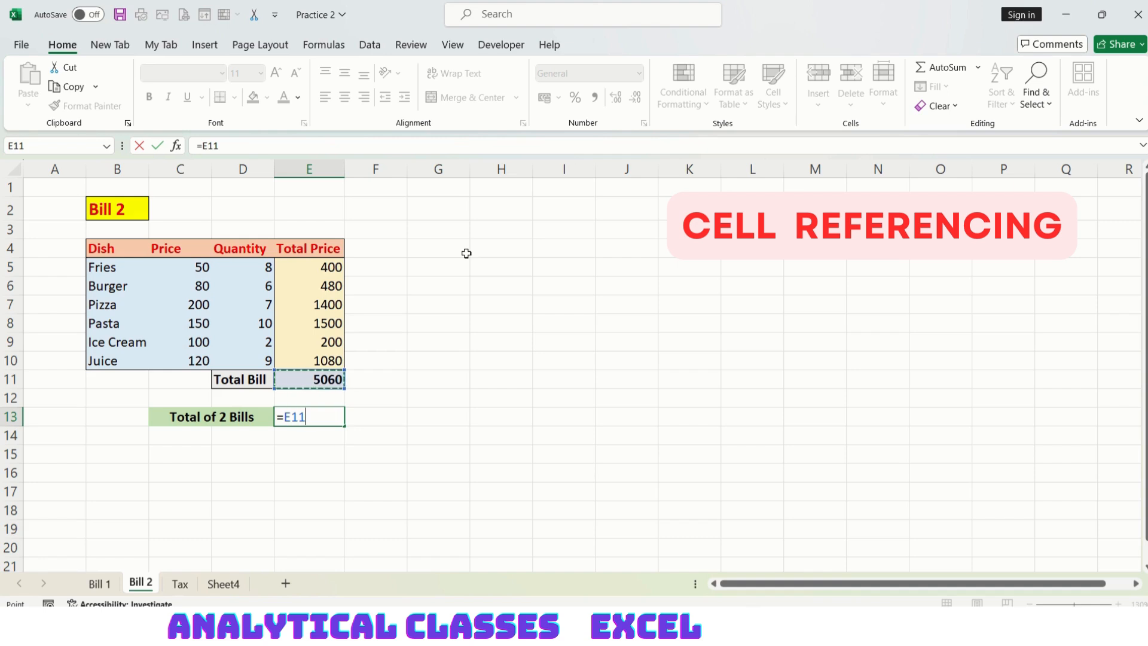
pyautogui.write('+')
pyautogui.click(100, 583)
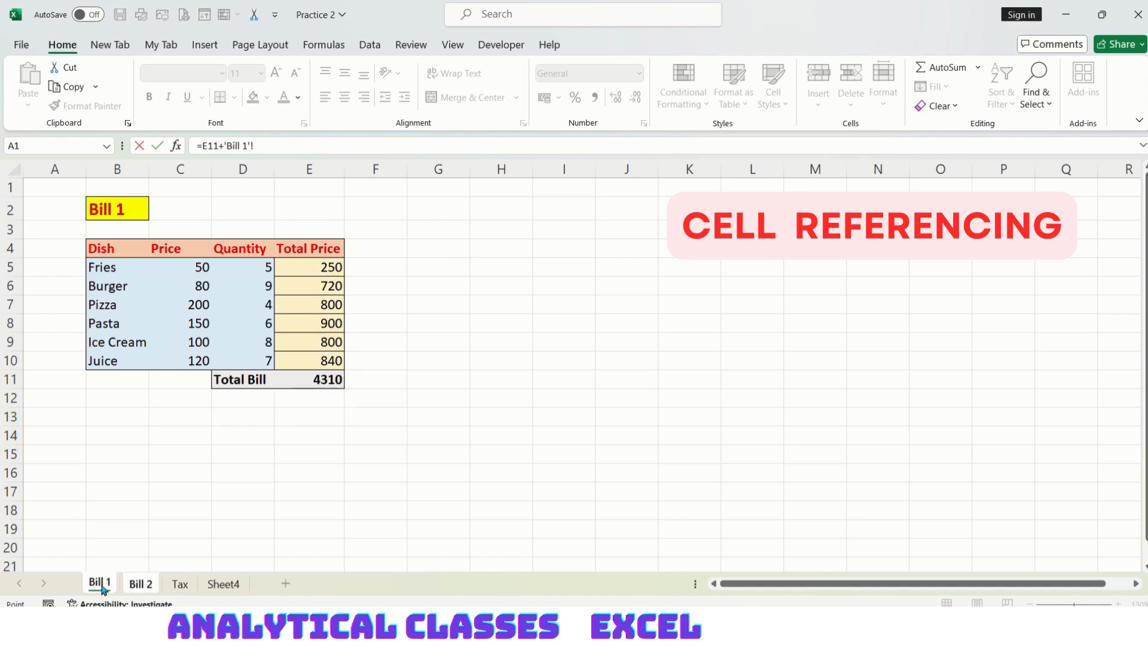
pyautogui.click(316, 382)
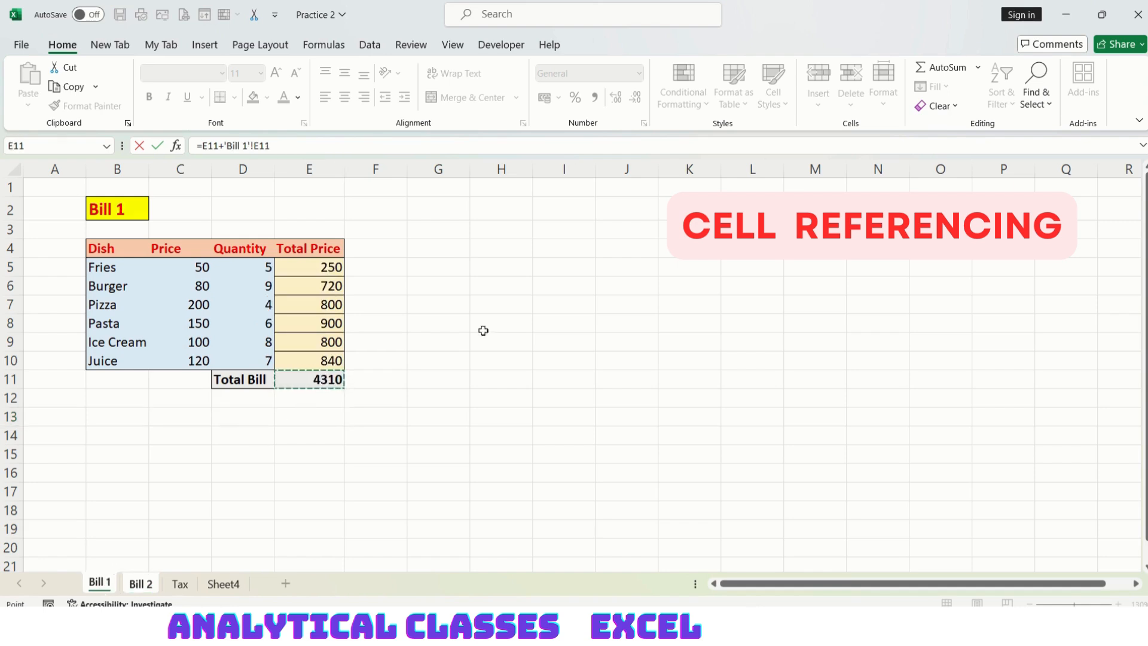
pyautogui.press('Return')
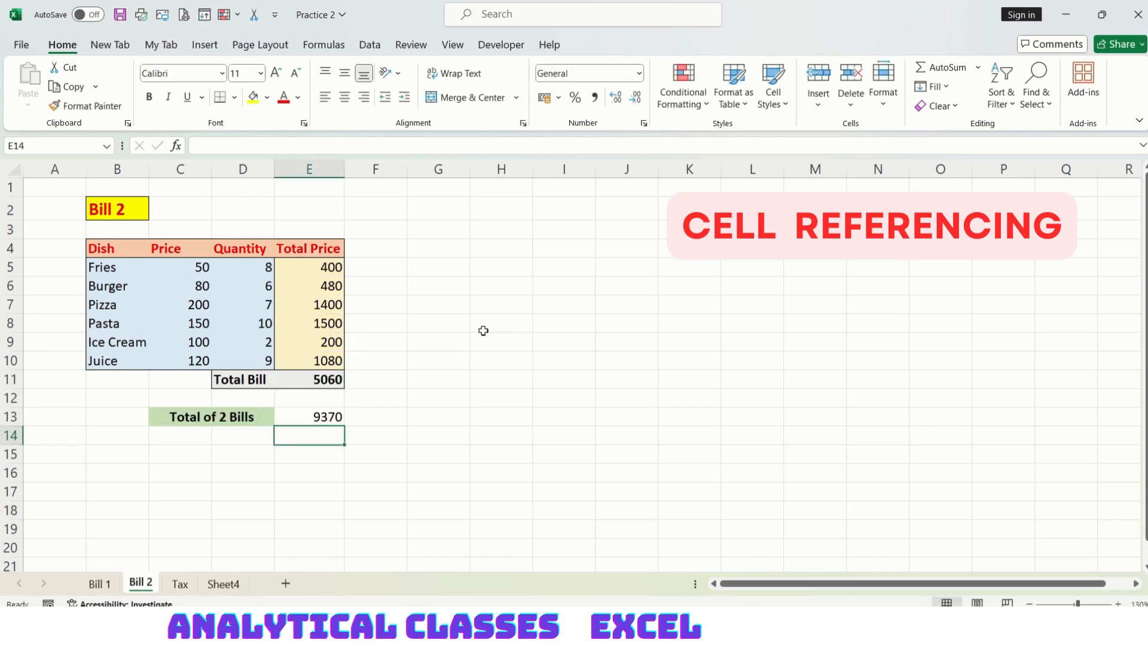
# Show the Bill 2 sheet's formulas to examine the cross-sheet reference in E13, and switch back to values
pyautogui.press('Up')
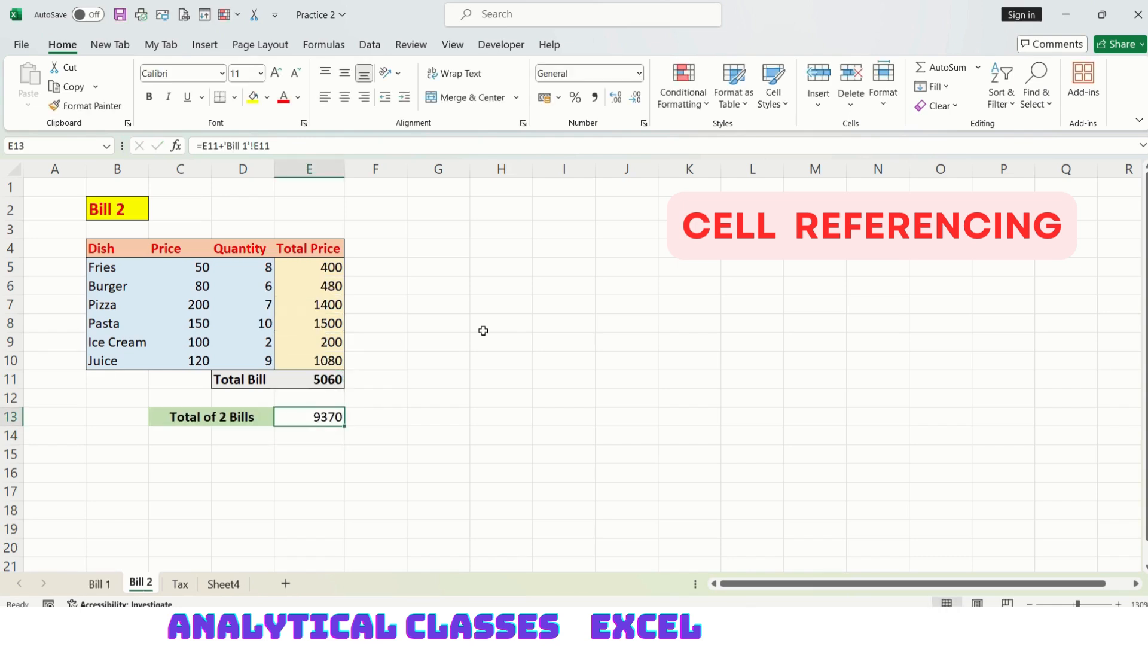
pyautogui.press('Down')
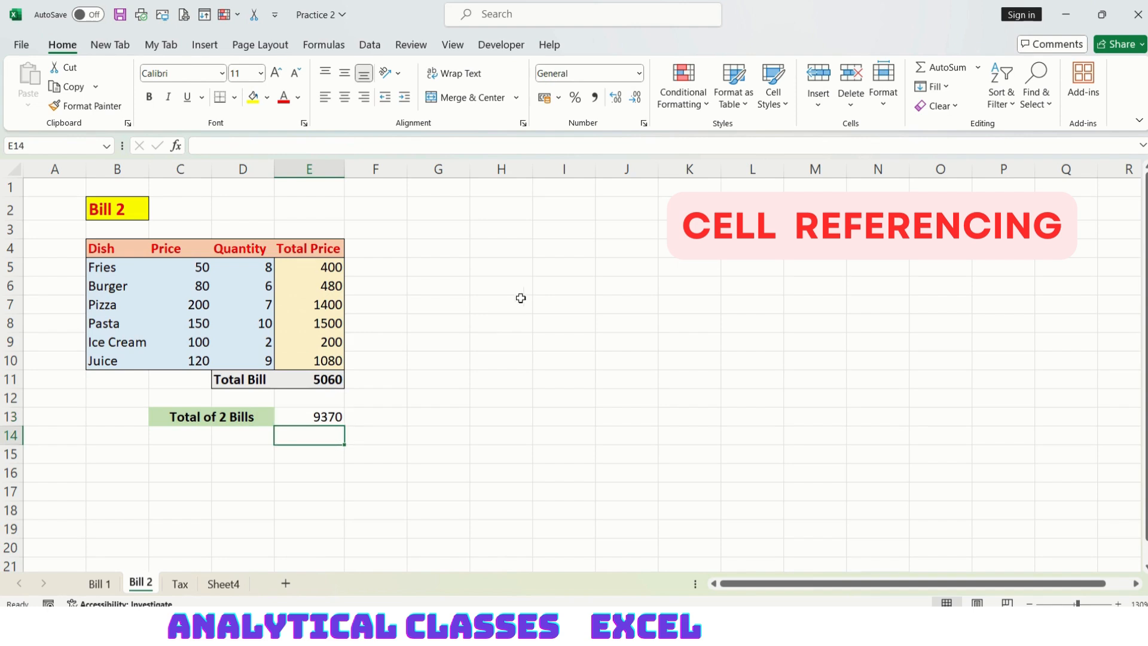
pyautogui.hotkey('ctrl', '`')
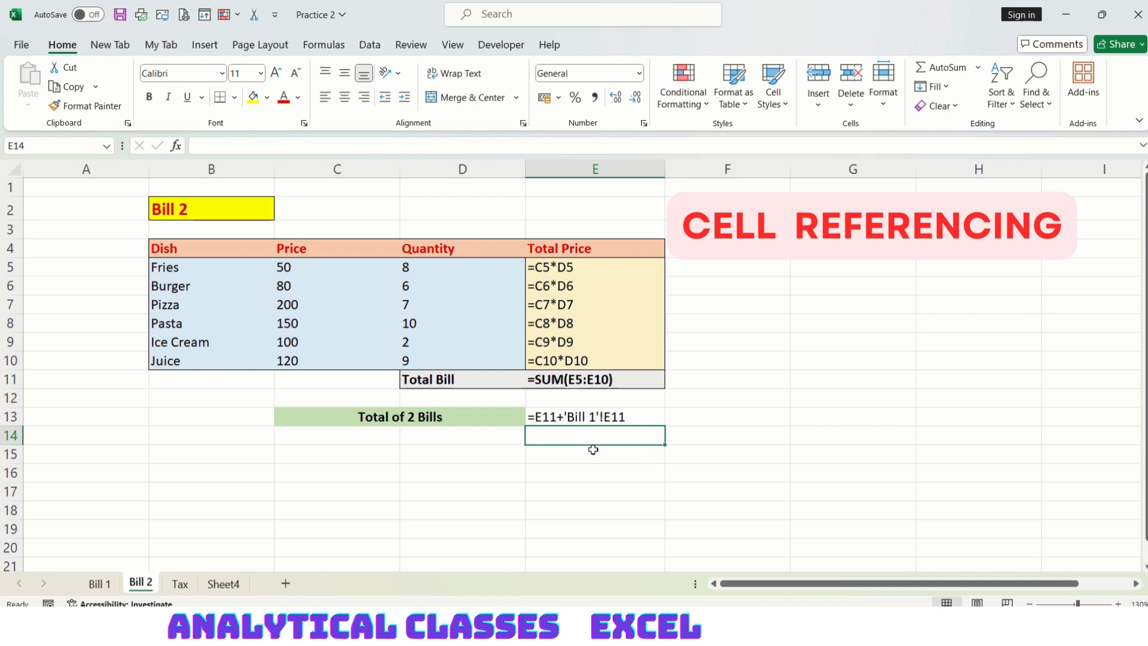
pyautogui.hotkey('ctrl', '`')
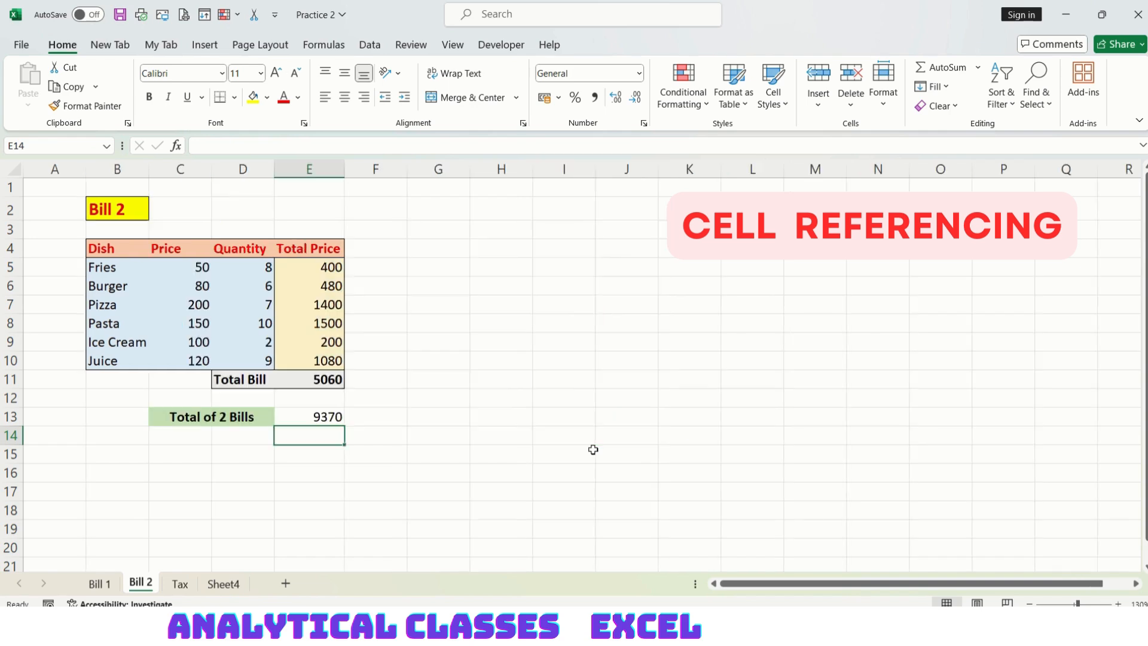